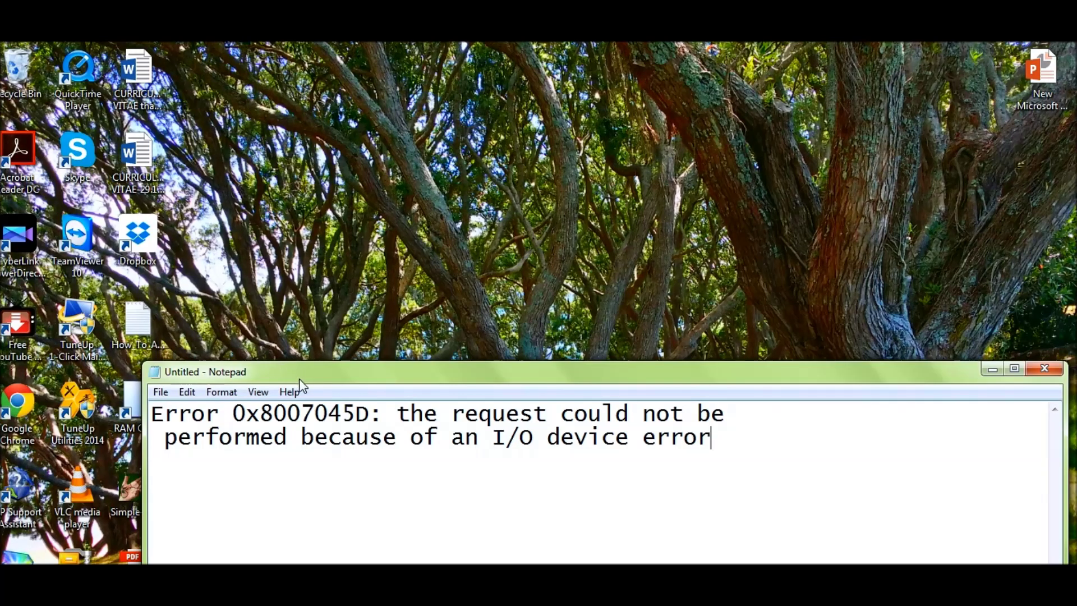
Step: Move the 0x8007045D error note window higher and highlight parts of its error text
left_click_drag(298, 375, 282, 210)
left_click_drag(135, 245, 345, 245)
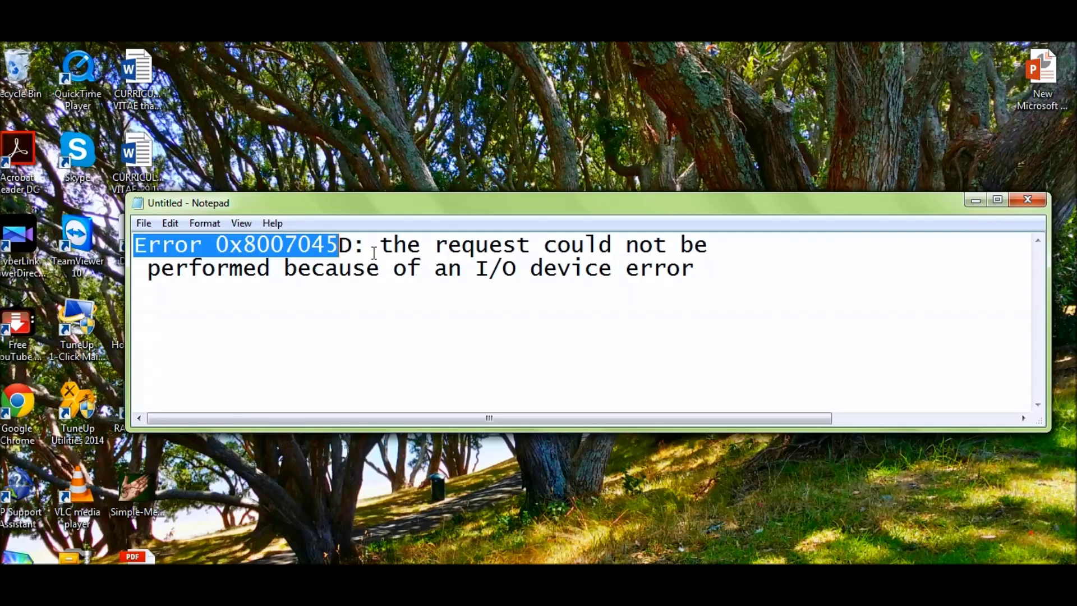
left_click_drag(379, 244, 705, 270)
left_click(706, 270)
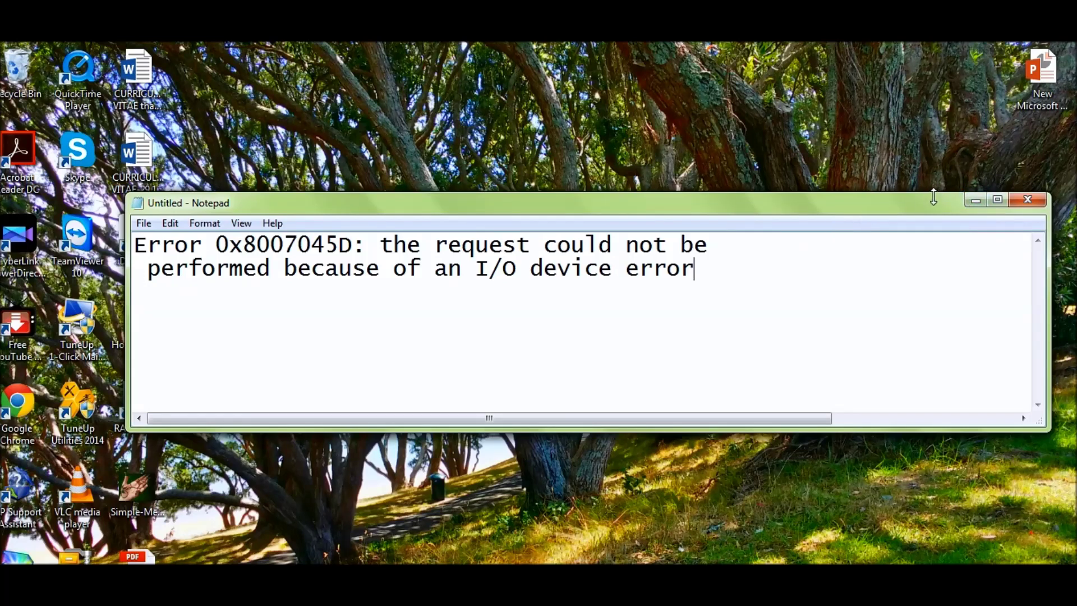
Step: Minimize the Notepad window holding the I/O device error note
left_click(976, 200)
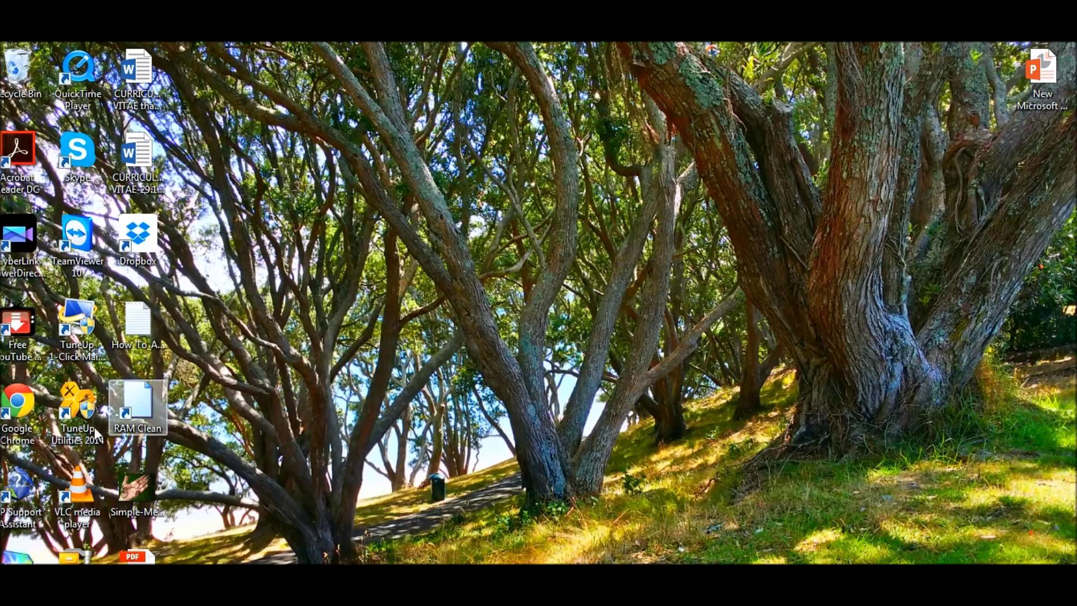
Step: Launch msconfig from a Start menu search, then bring the Notepad error note forward
key("super")
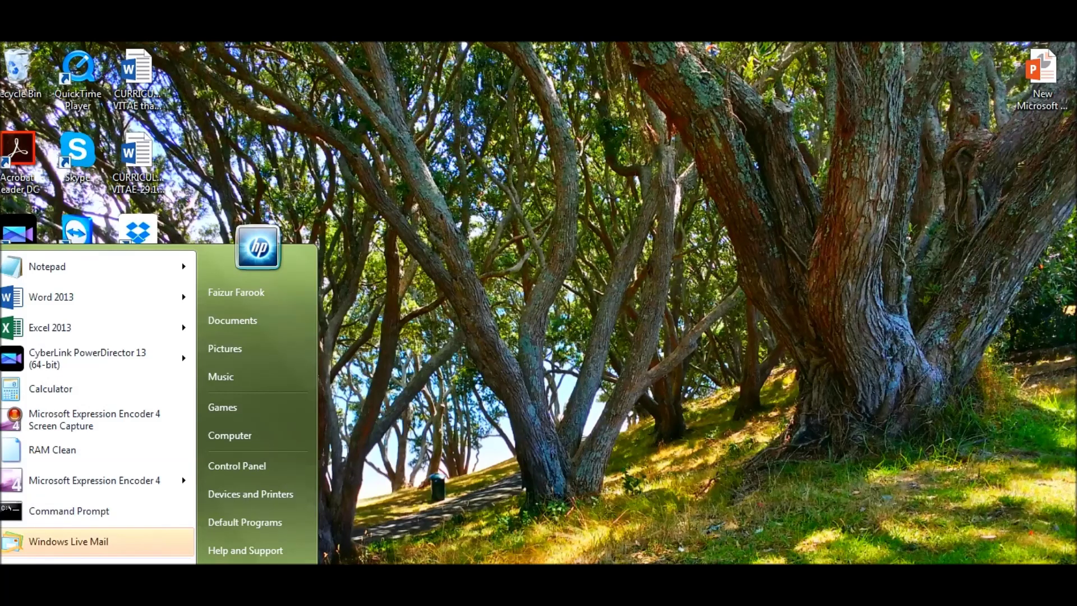
type("error")
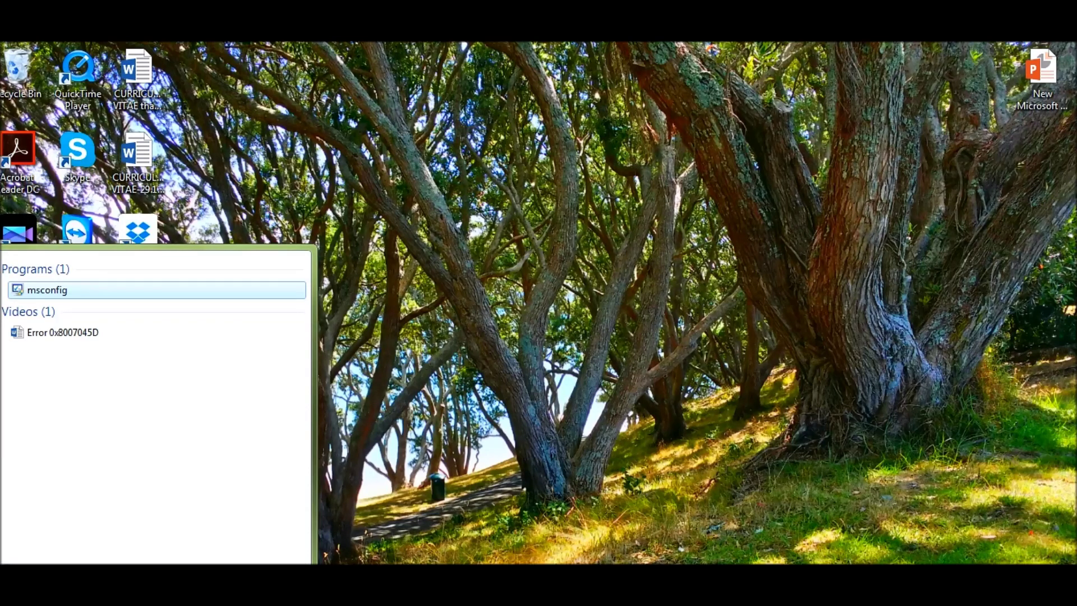
left_click(107, 289)
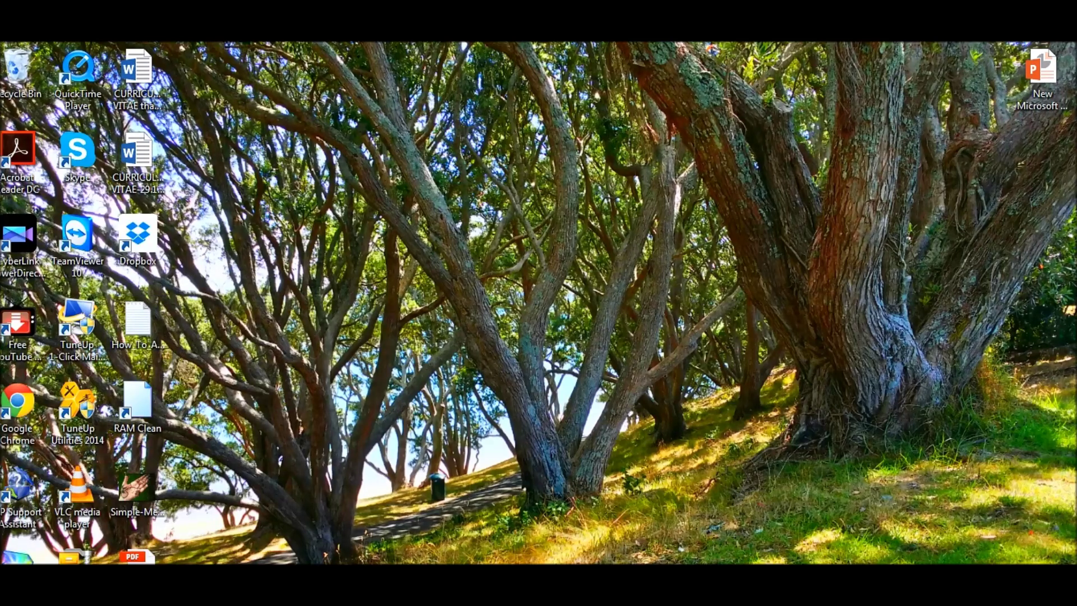
key("alt+Tab")
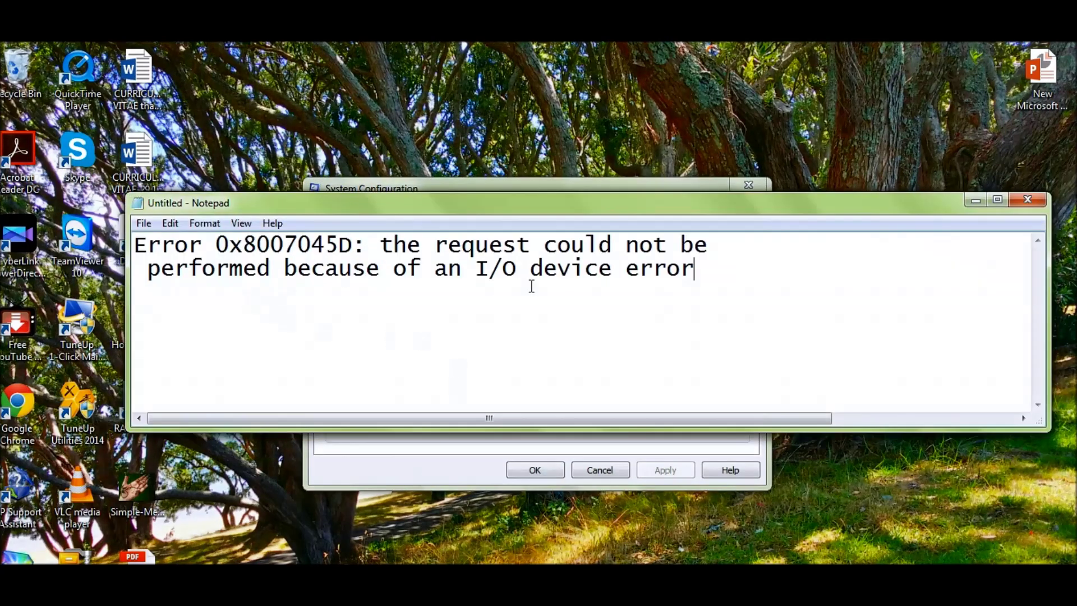
Step: Add 'msconfig.exe' on a new line below the error text and minimize Notepad
key("Return")
key("Return")
type("msco")
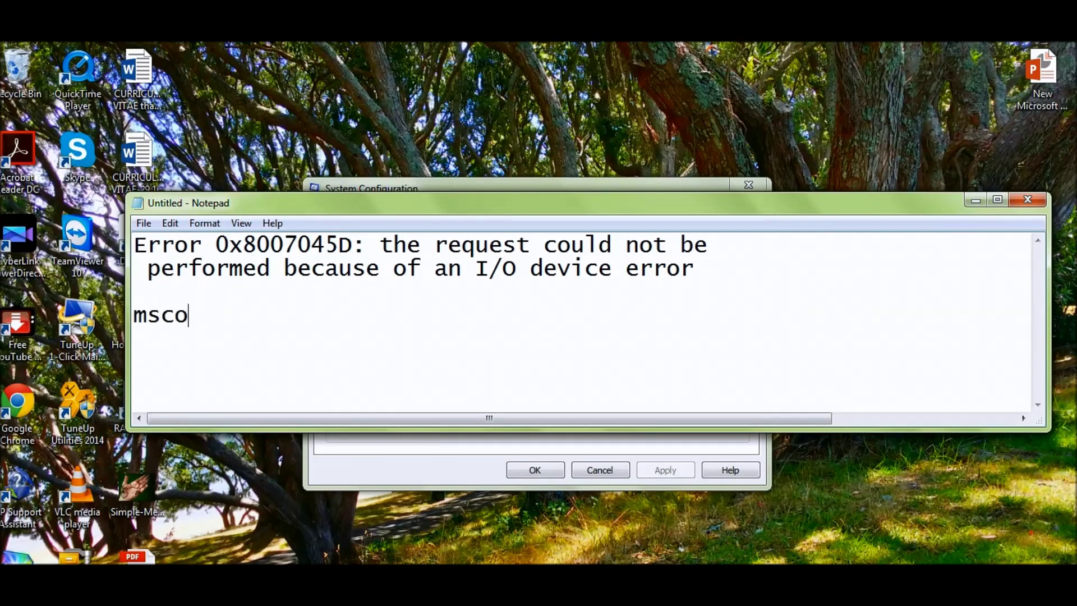
type("nfig.exe")
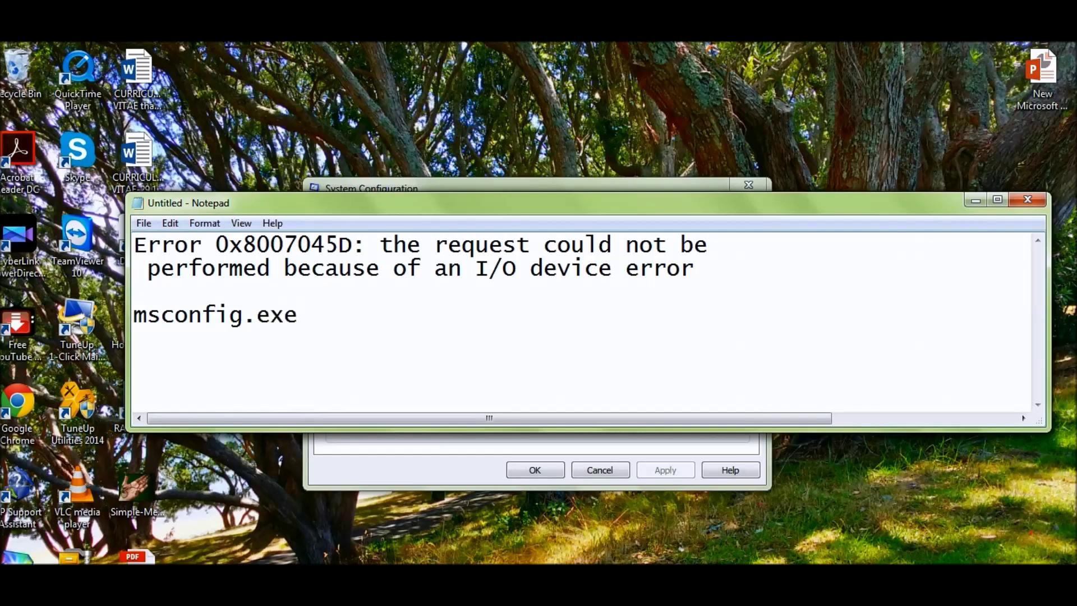
left_click_drag(299, 315, 119, 320)
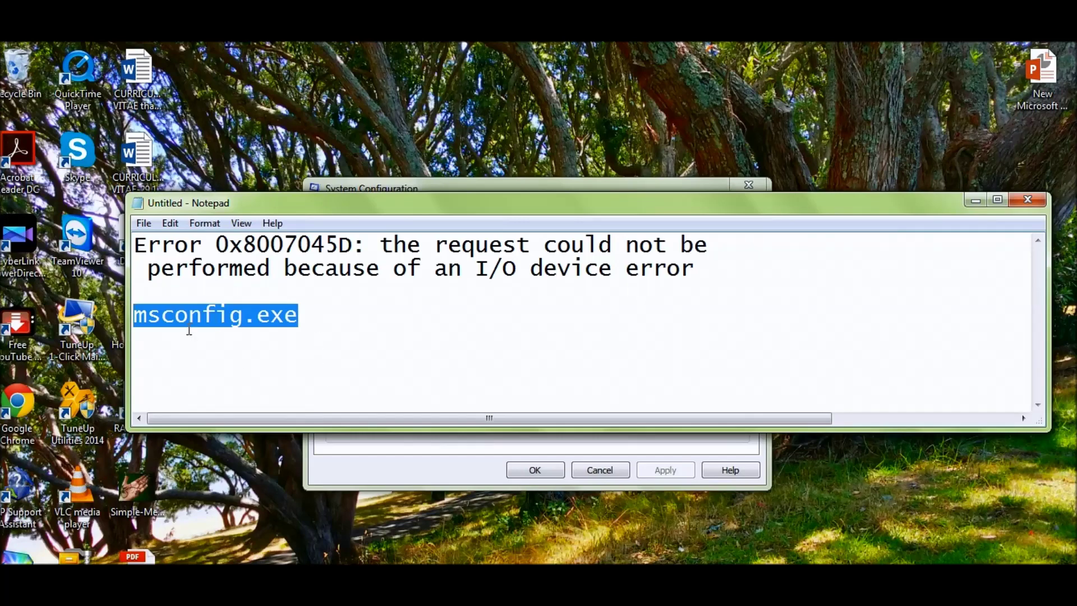
left_click(974, 201)
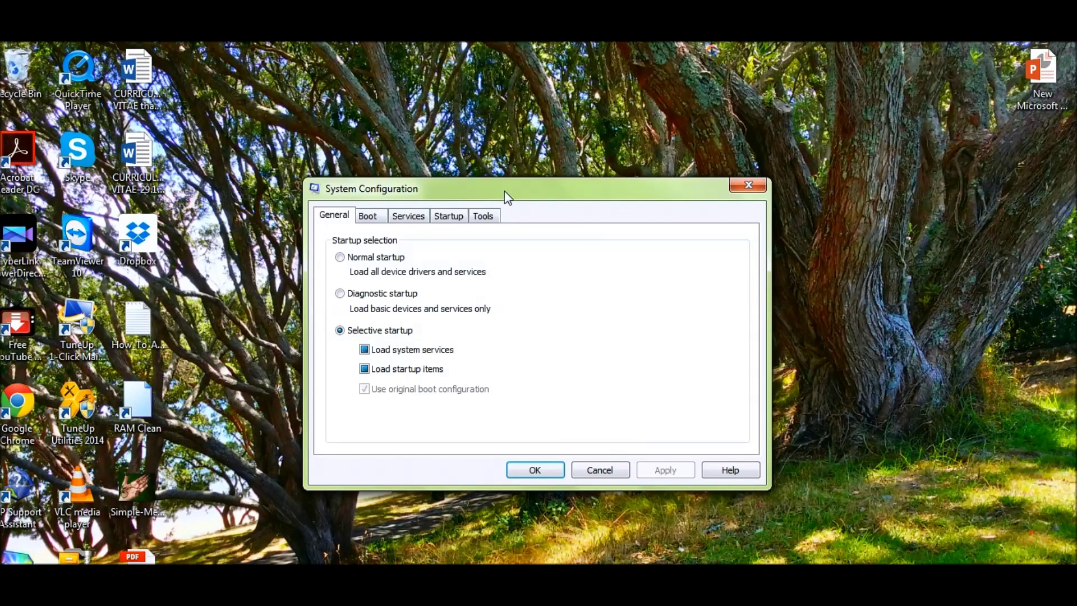
Step: Choose Selective startup without loading startup items, then show the Services list
left_click(359, 261)
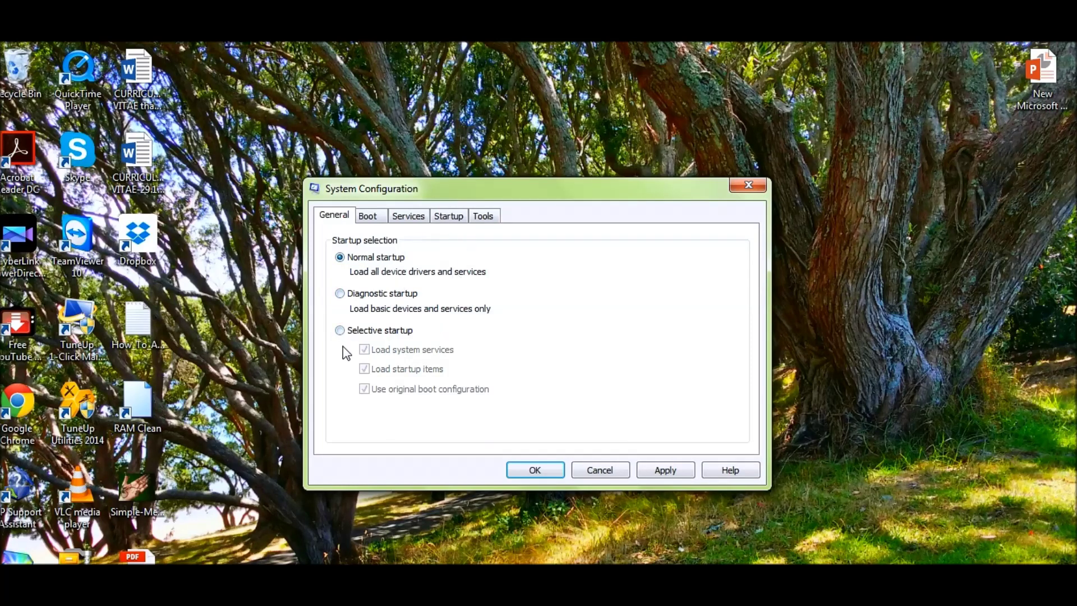
left_click(353, 333)
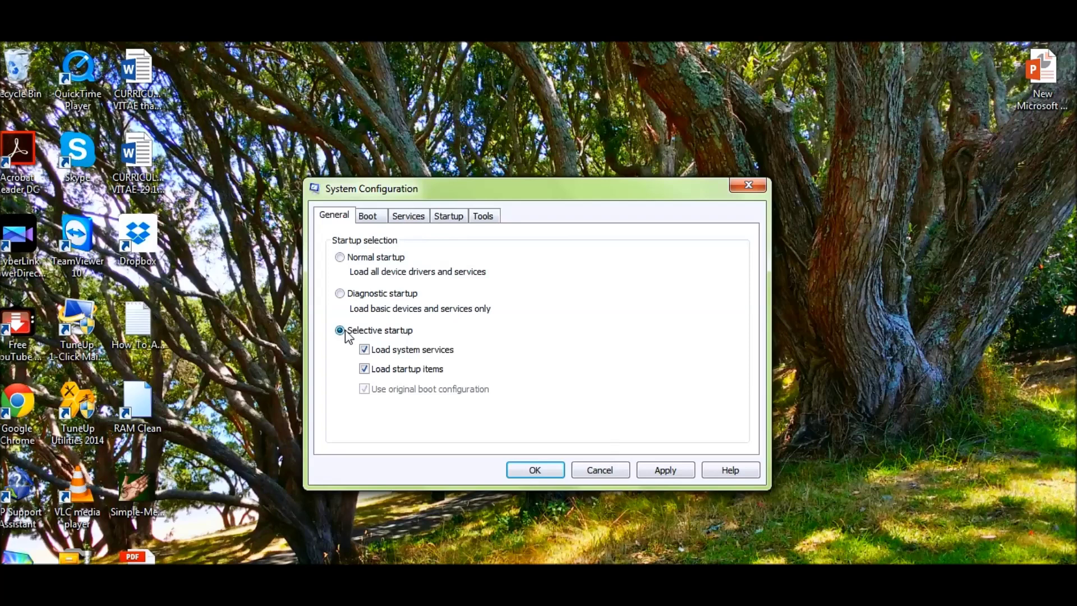
left_click(364, 368)
left_click(416, 217)
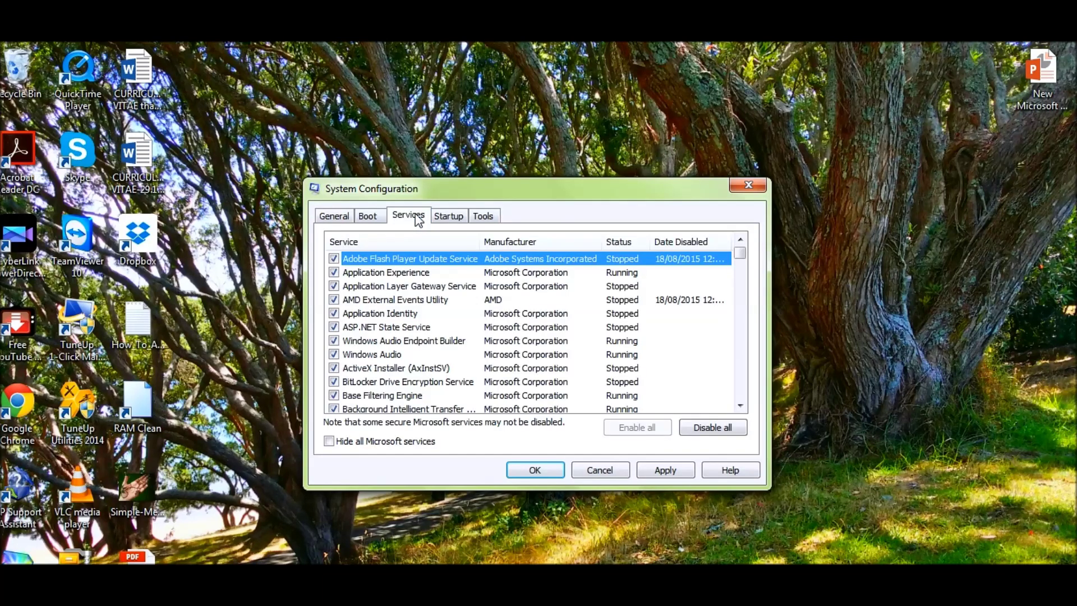
Step: Hide all Microsoft services, disable the remaining services, and apply with OK
left_click(329, 442)
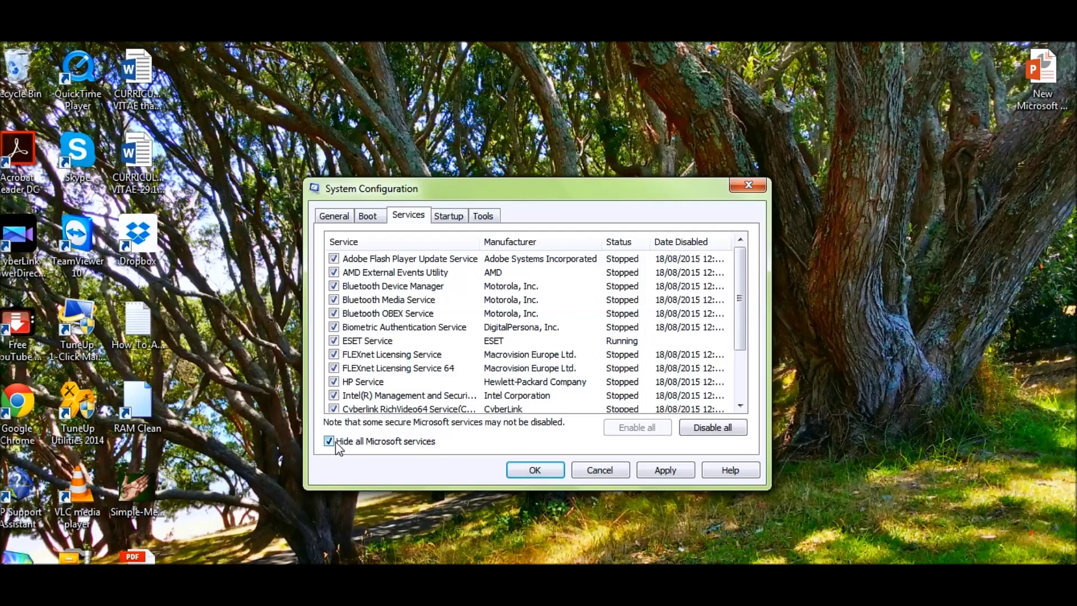
left_click(723, 431)
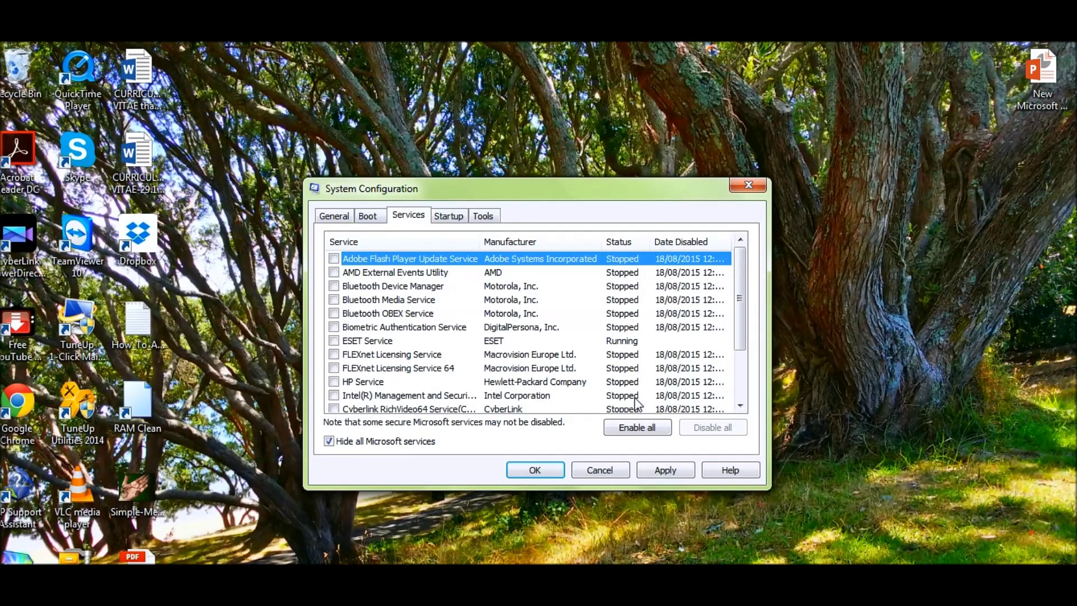
left_click(667, 469)
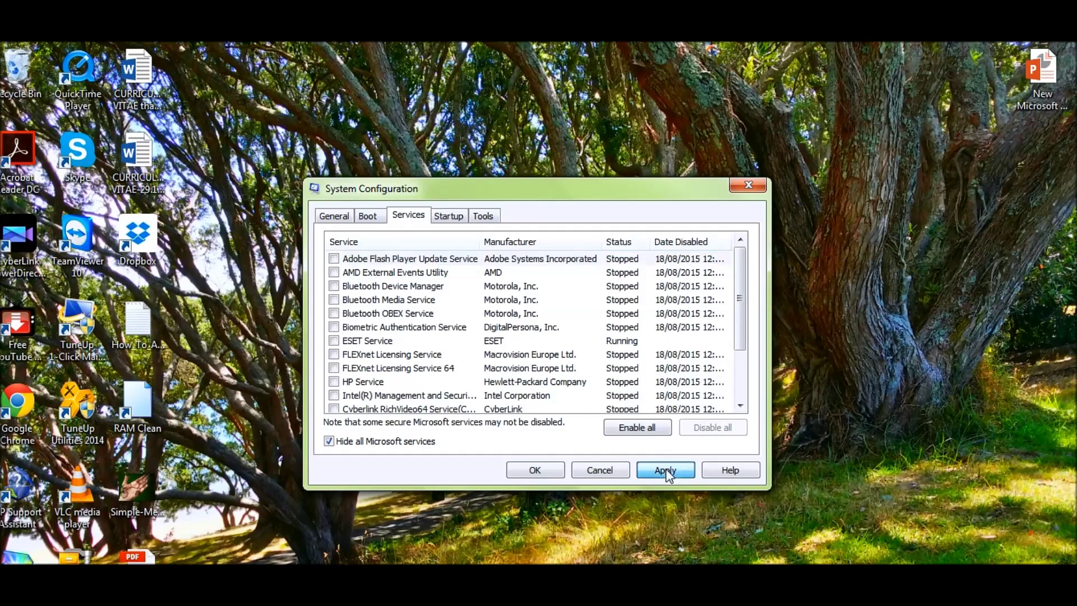
left_click(527, 470)
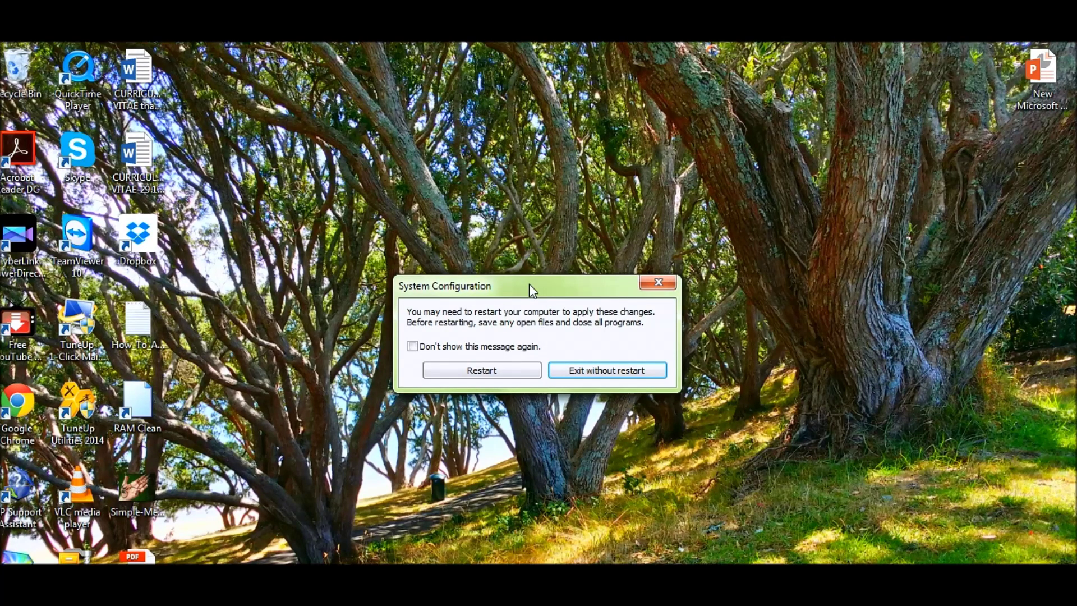
Step: Accept the restart prompt so Windows reboots with the new startup settings
left_click_drag(529, 284, 530, 268)
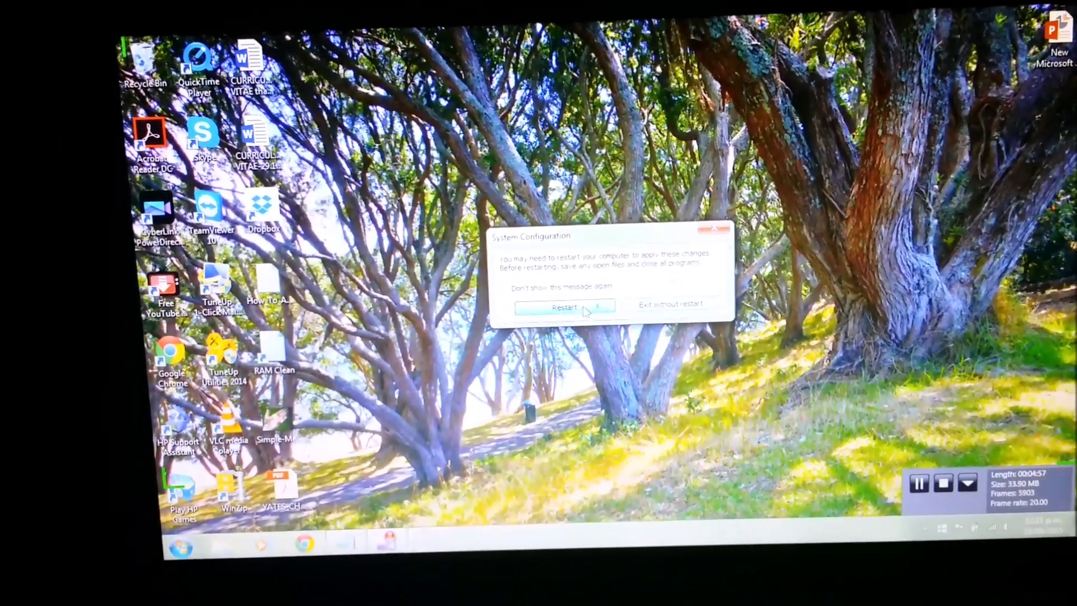
left_click(585, 311)
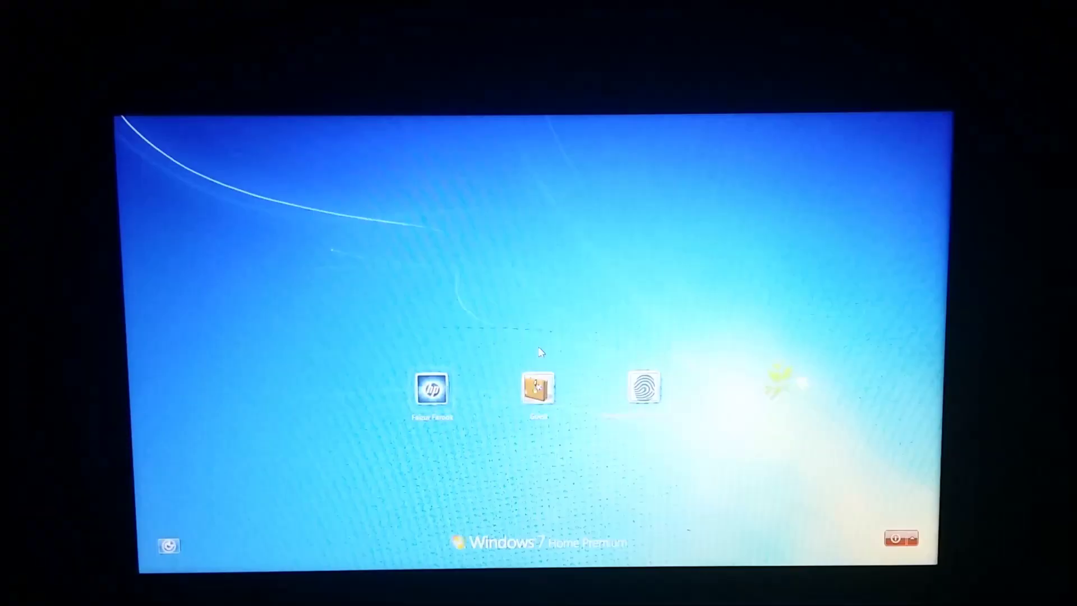
Step: Sign in to the user account with its password after the reboot
left_click(423, 386)
type("••••••••••")
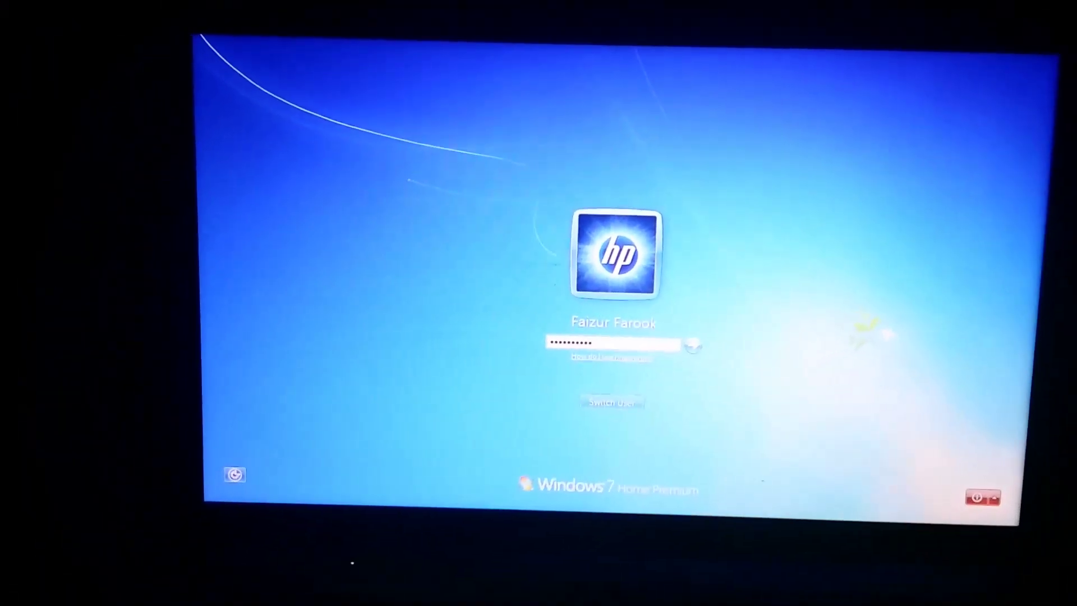
key("Return")
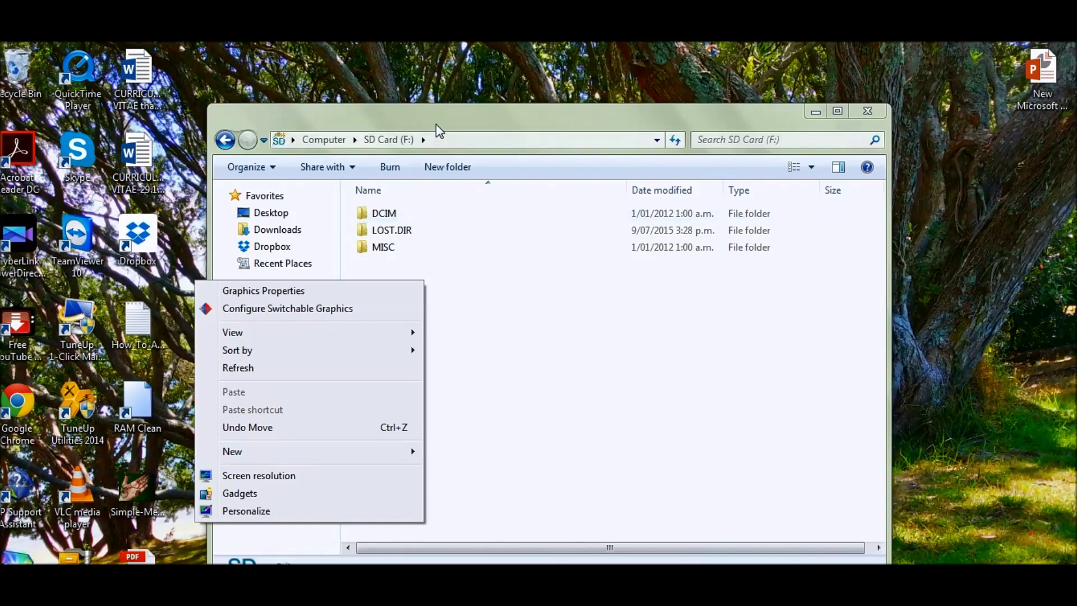
Step: Open the DCIM > 100_PANA folder on SD Card (F:)
left_click(435, 123)
double_click(439, 126)
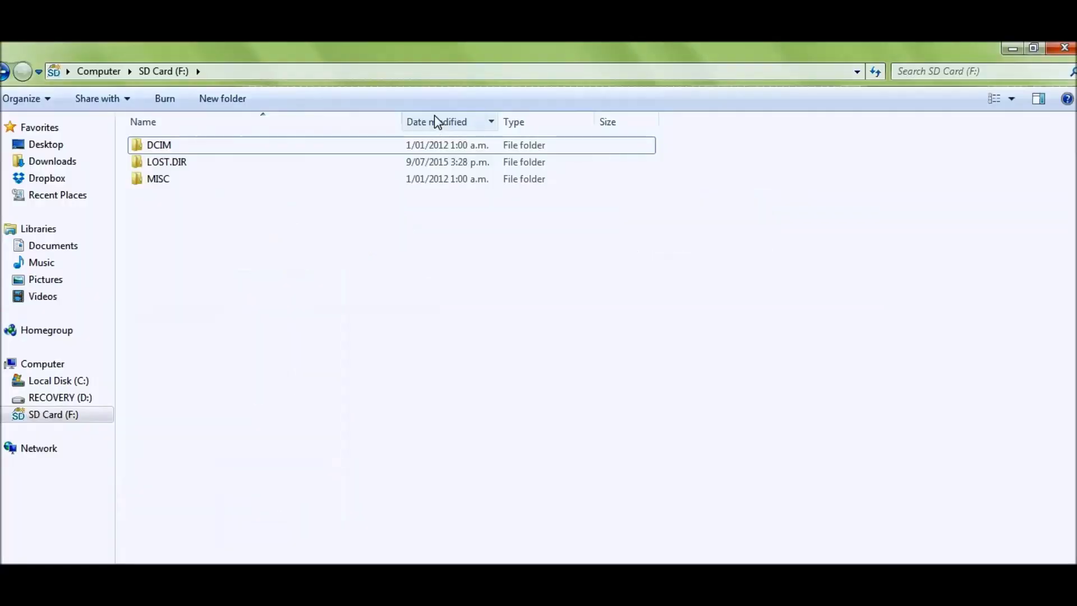
left_click(1033, 49)
double_click(419, 213)
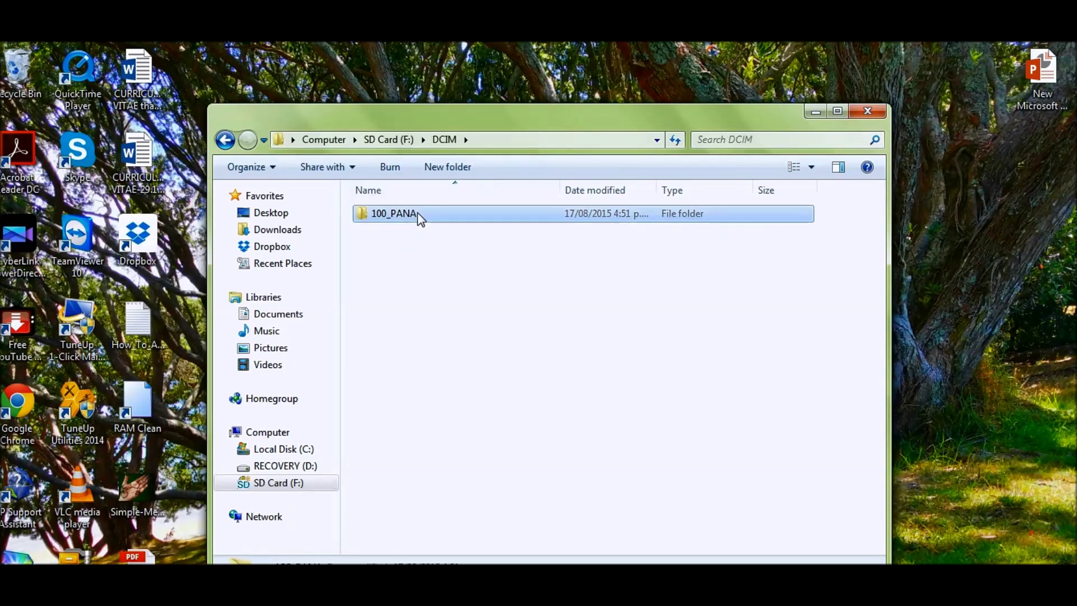
double_click(417, 214)
Step: Cut all seven P1000149–P1000152 files and minimize the Explorer window
left_click_drag(388, 370, 399, 216)
right_click(398, 213)
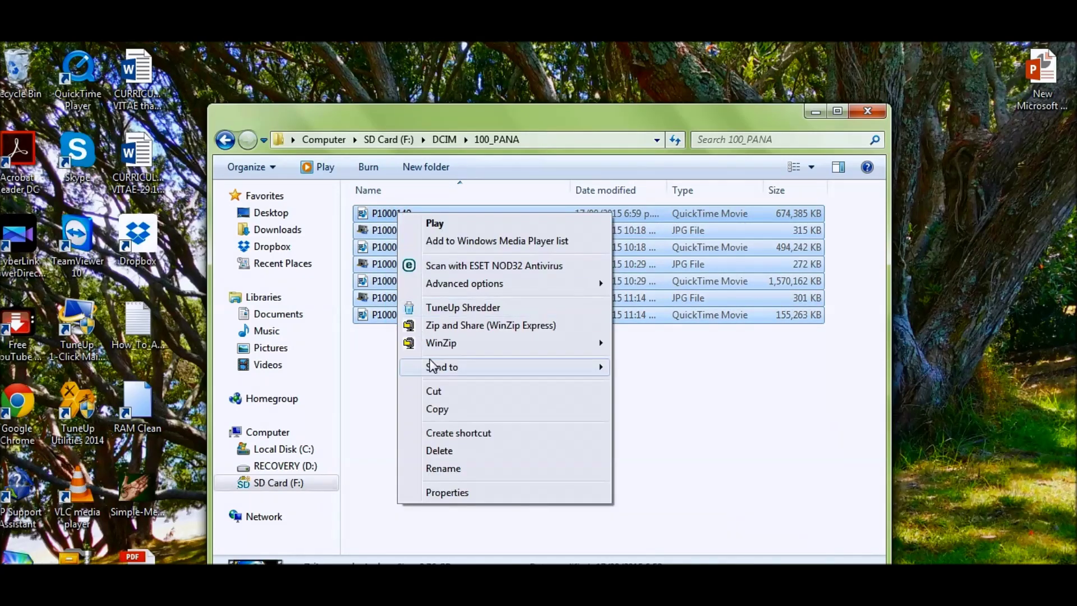
left_click(471, 393)
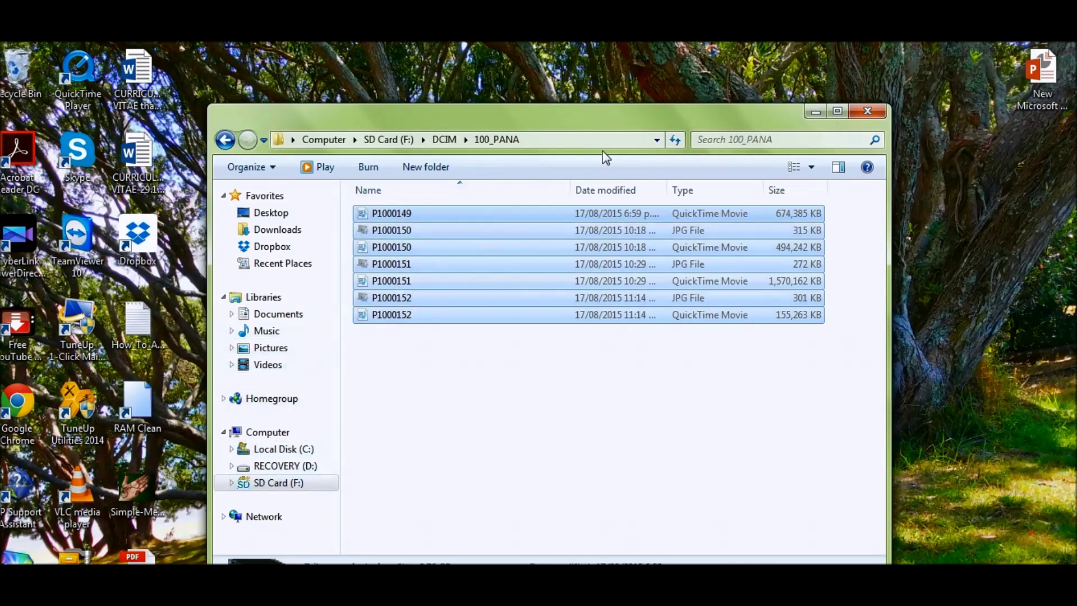
left_click(818, 111)
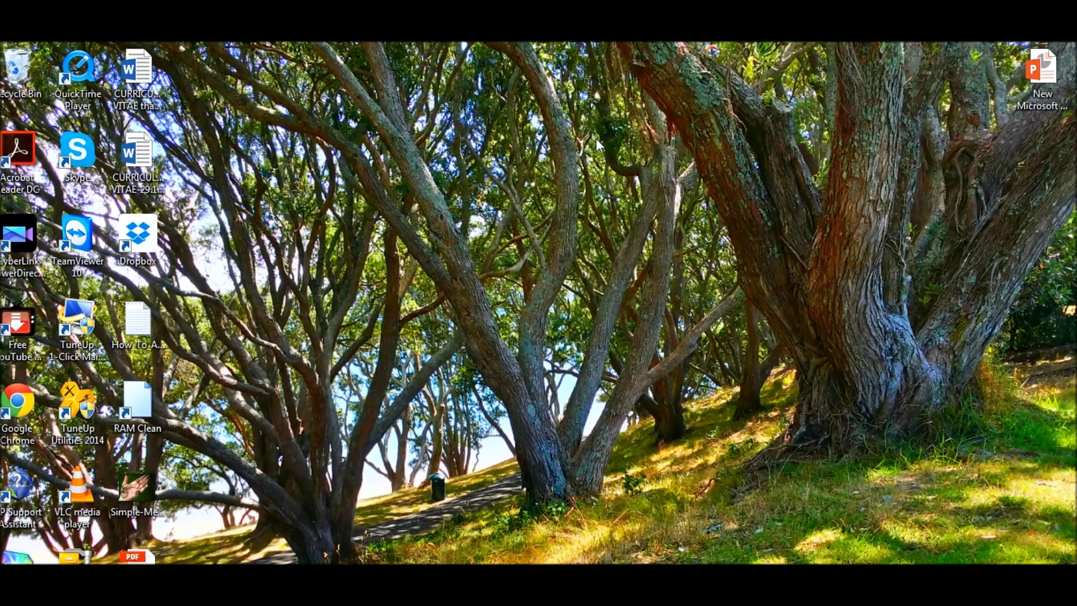
Step: Paste the seven cut photos and movies onto the desktop
right_click(476, 163)
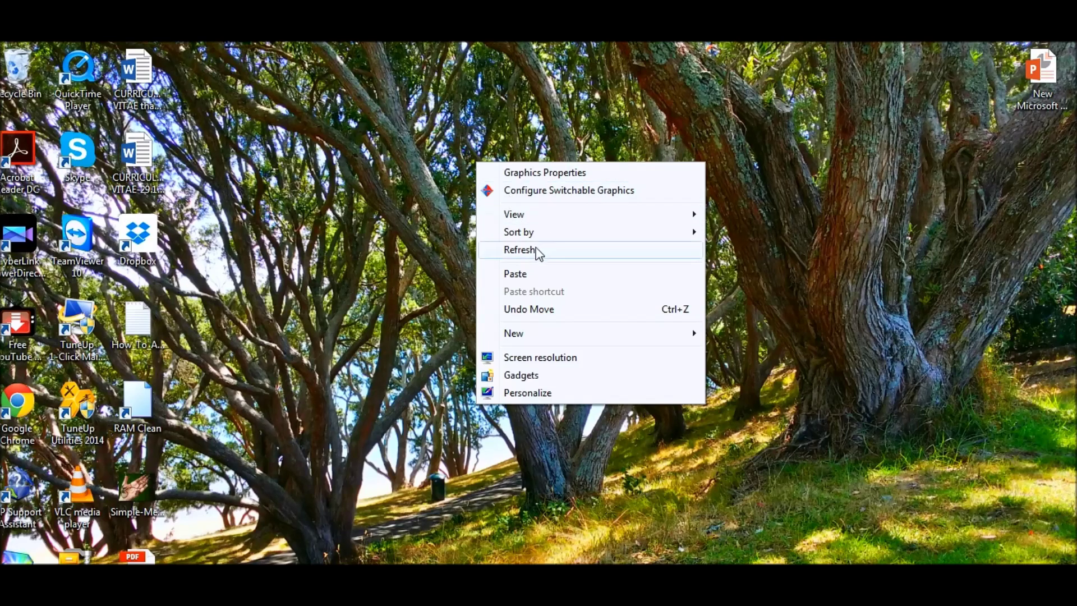
left_click(523, 273)
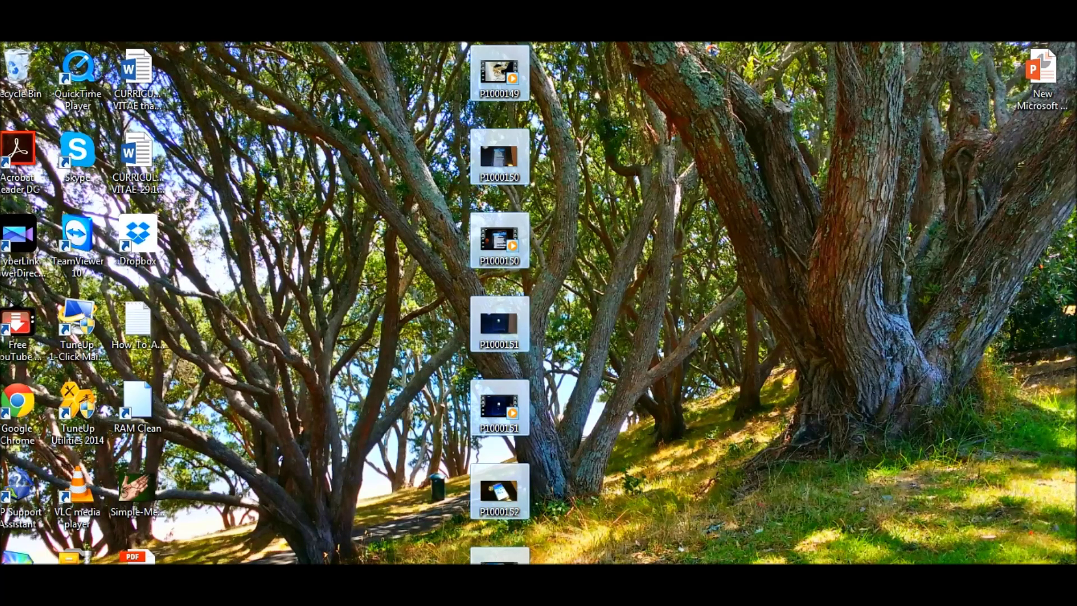
Step: Open the Start menu to search for a program
key("super")
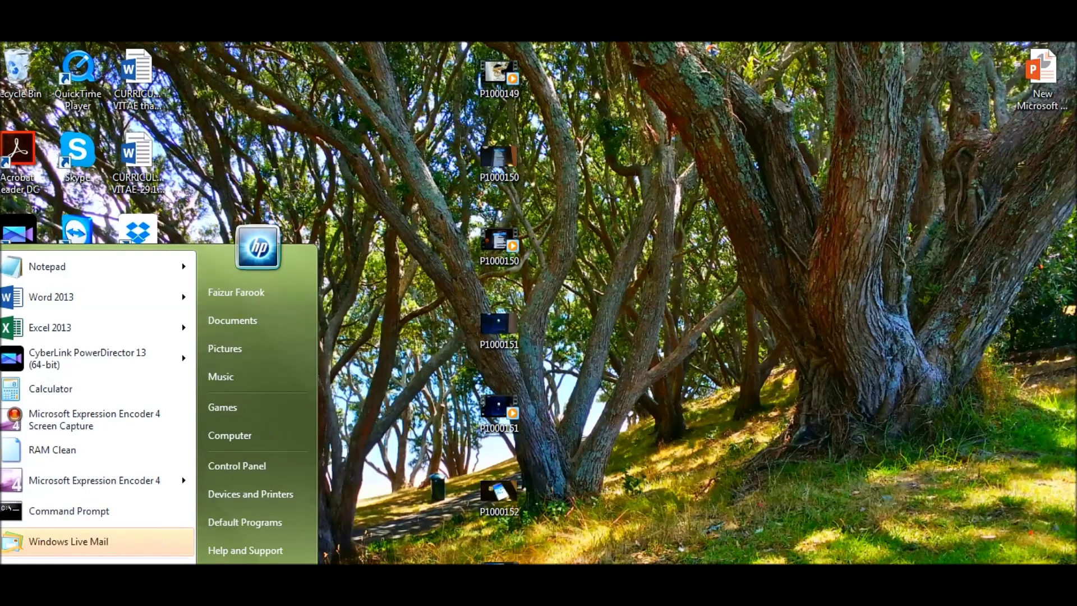
Step: Search the Start menu for msconfig and launch System Configuration
type("uninstall")
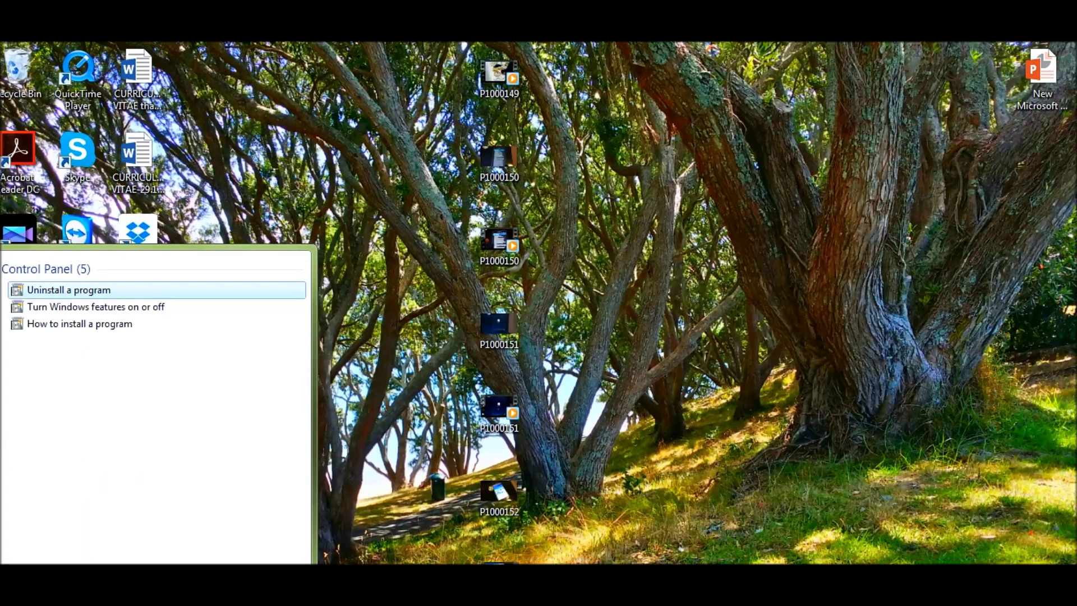
key("BackSpace")
key("BackSpace")
key("BackSpace")
key("BackSpace")
key("BackSpace")
key("BackSpace")
key("BackSpace")
key("BackSpace")
key("BackSpace")
type("msconfig")
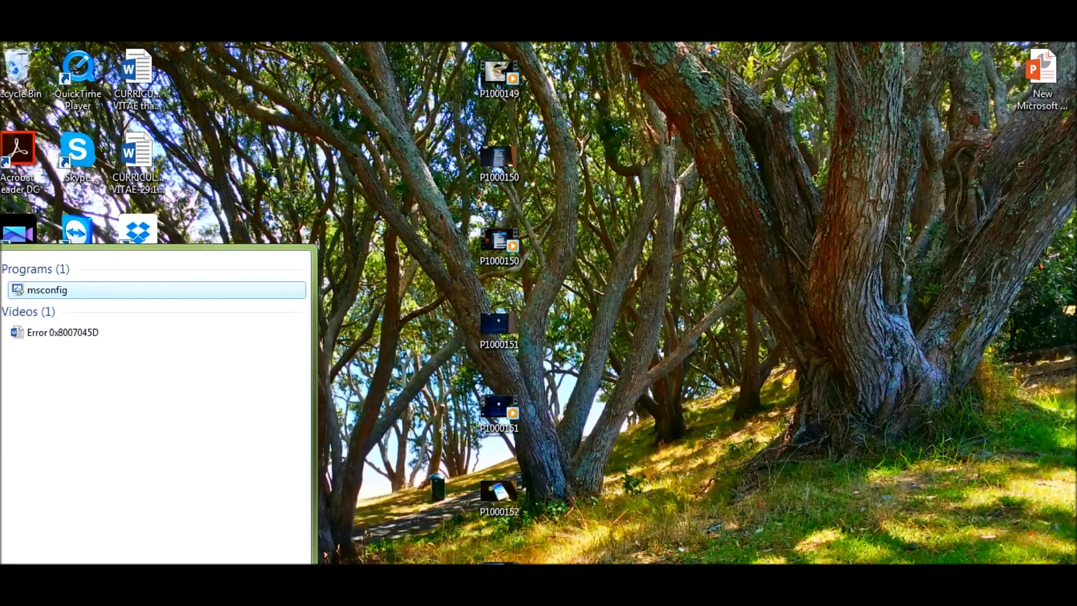
key("Return")
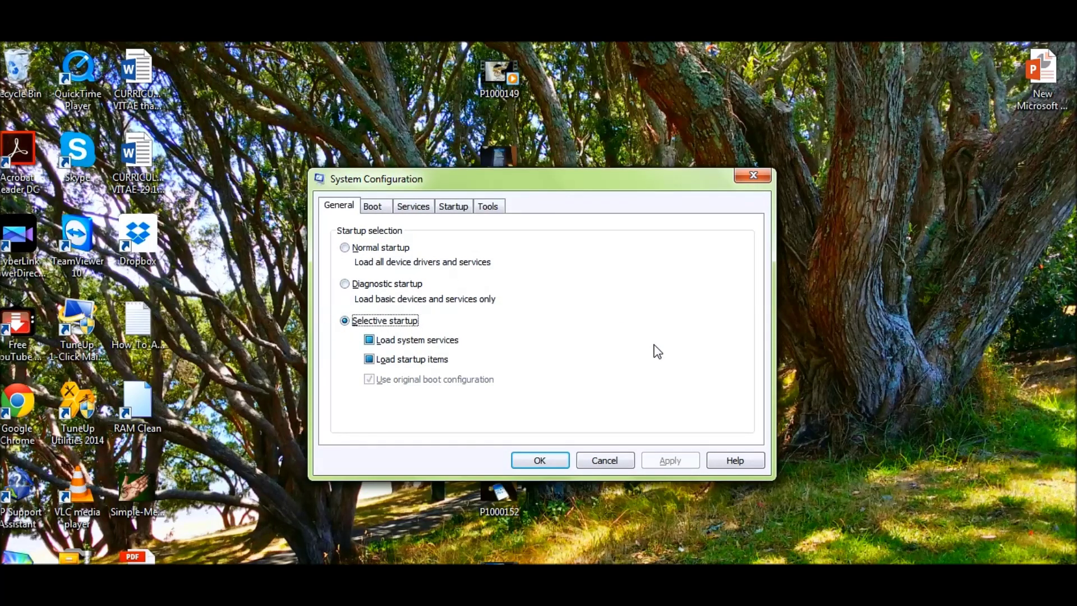
Step: Select Normal startup as the startup mode on the General tab
left_click(363, 250)
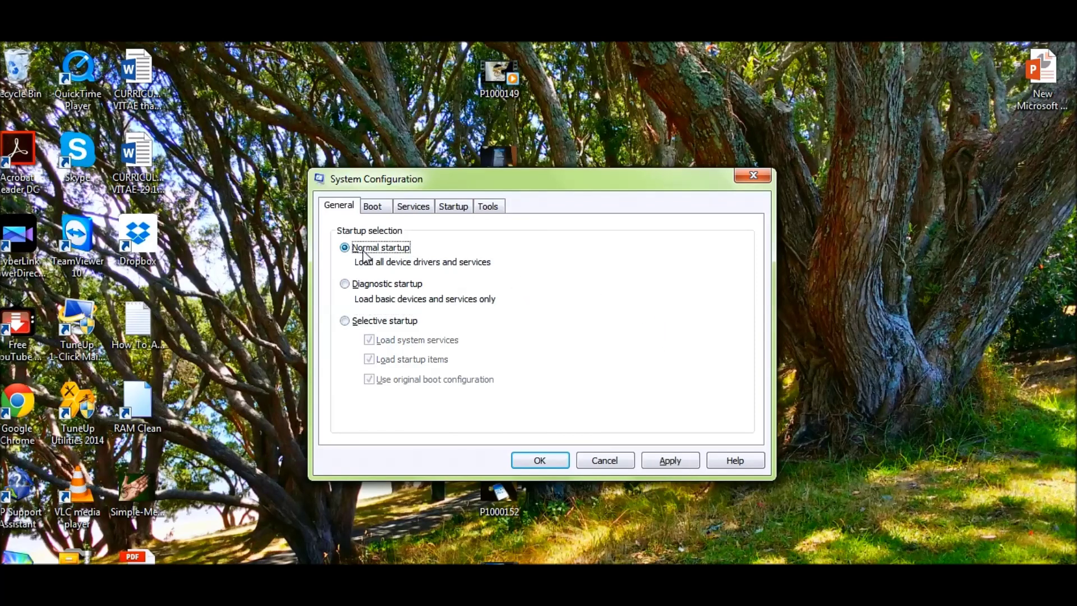
left_click(358, 322)
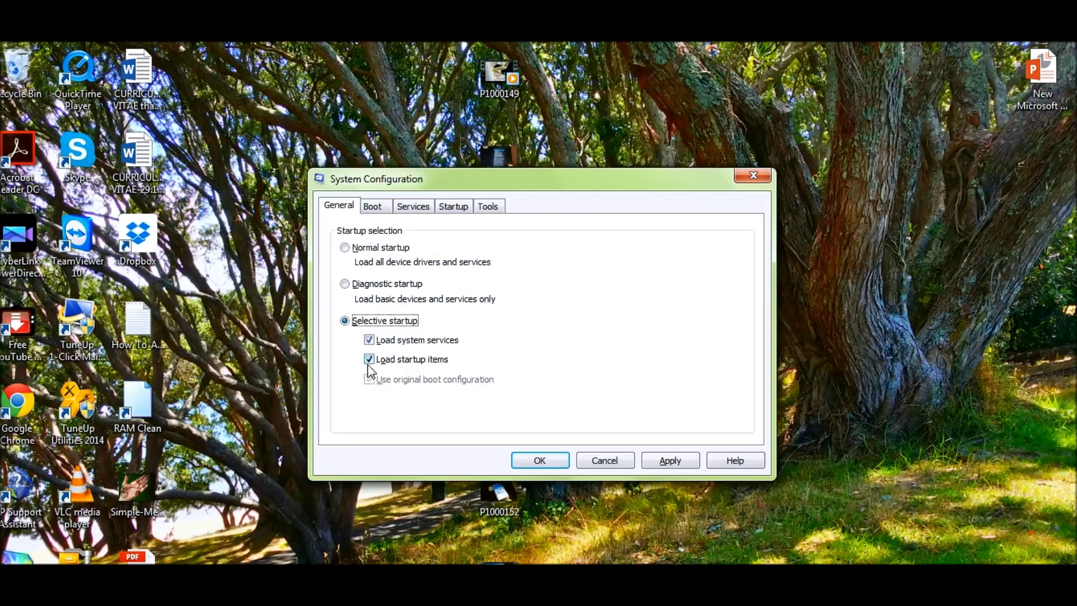
left_click(365, 248)
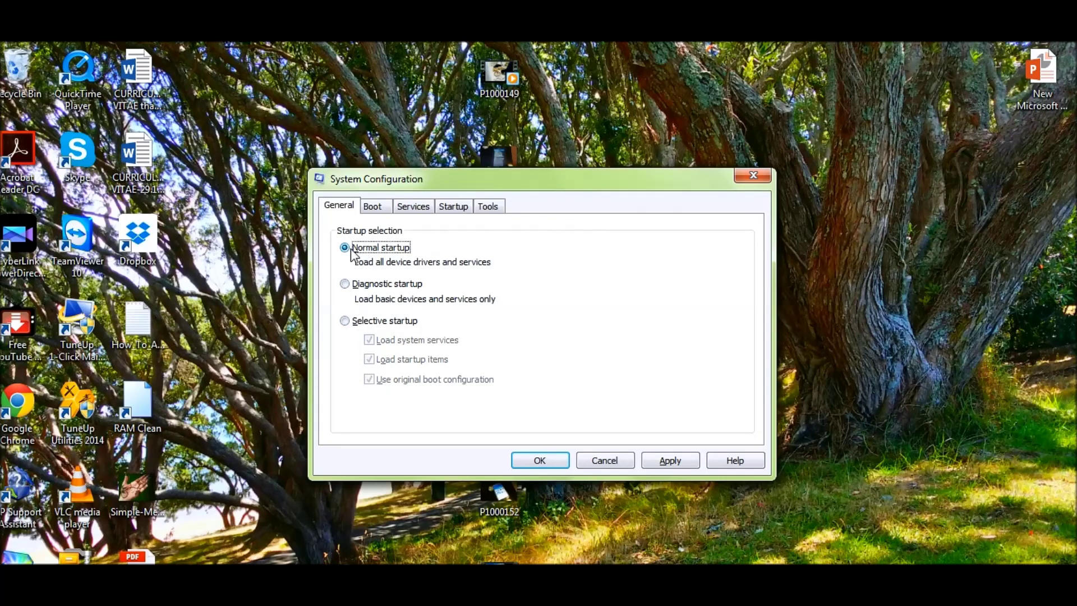
Step: Review the Services and Boot tabs, then apply Normal startup and confirm with OK
left_click(415, 207)
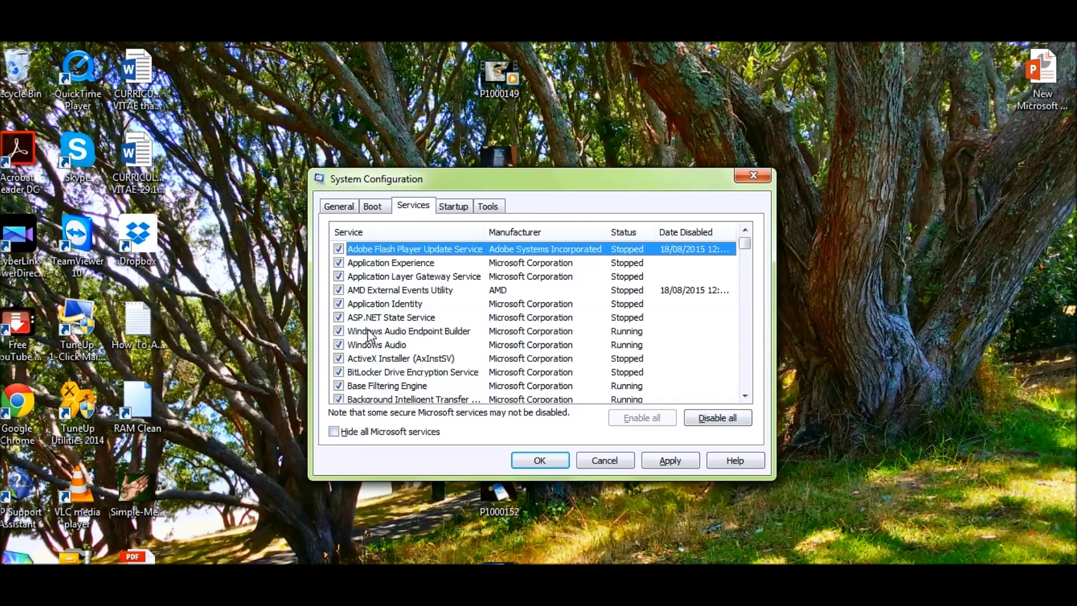
scroll(358, 337, "down", 12)
scroll(351, 336, "down", 10)
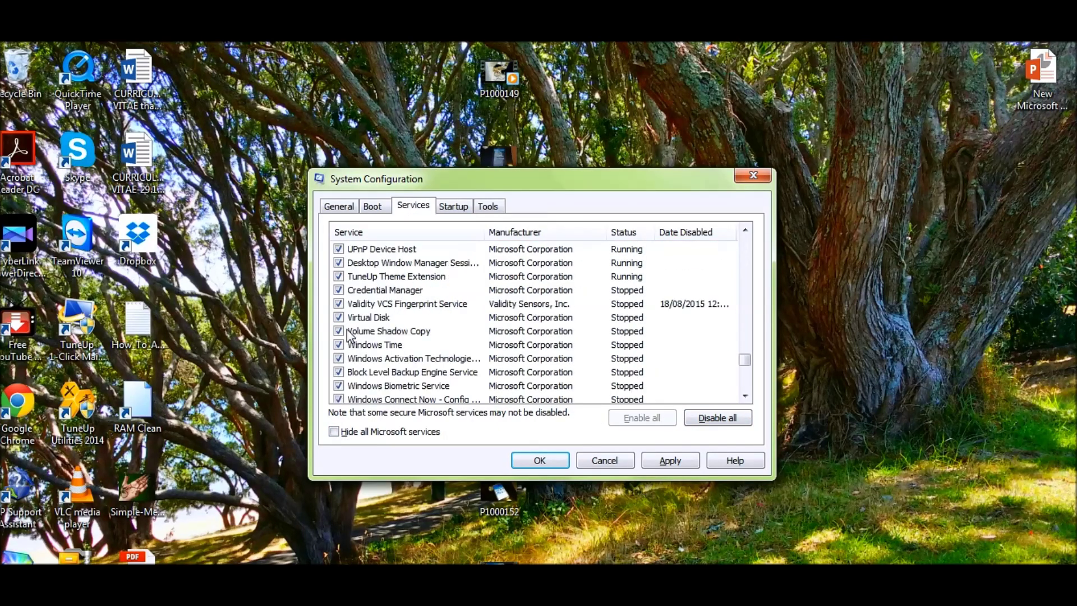
left_click(372, 206)
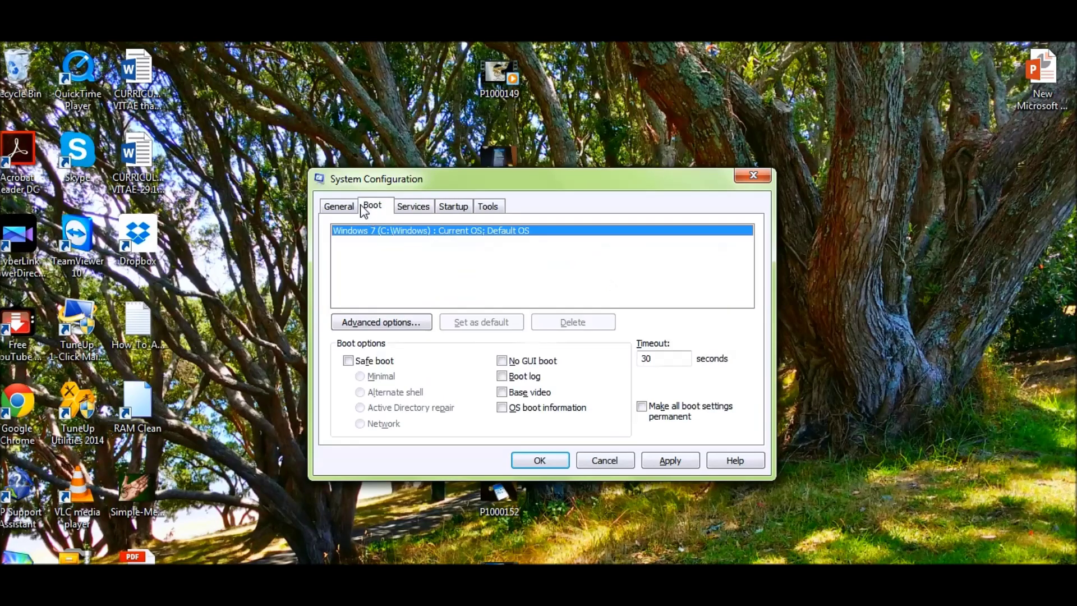
left_click(344, 206)
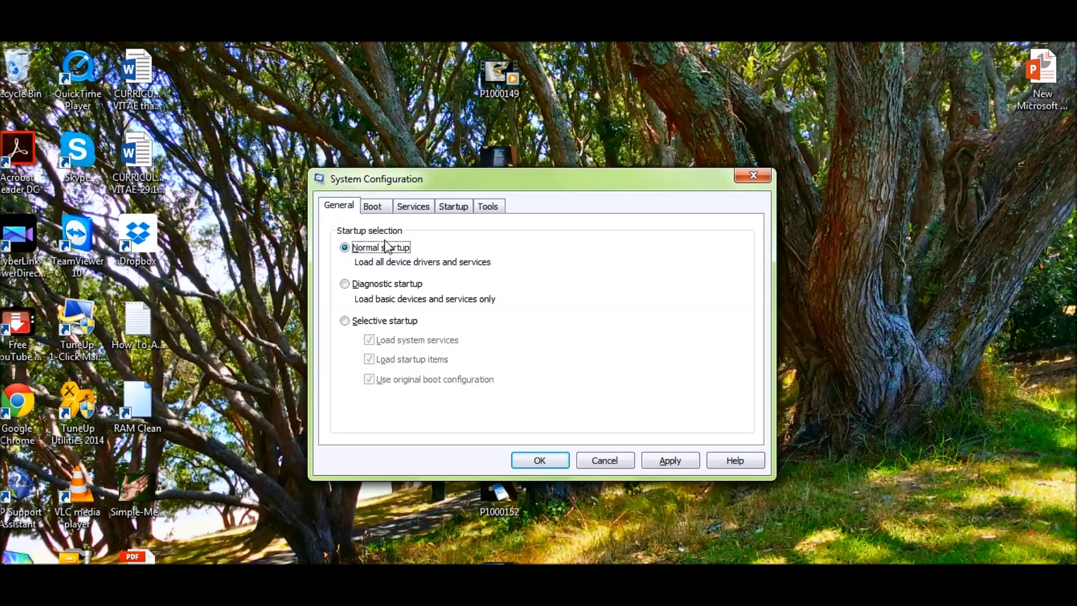
left_click(661, 457)
left_click(525, 460)
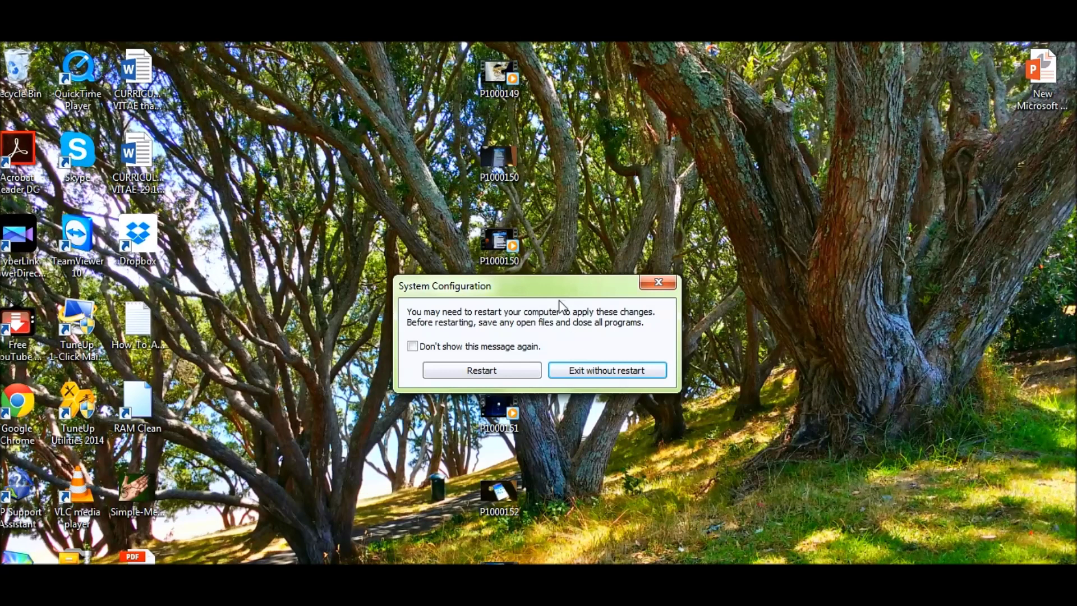